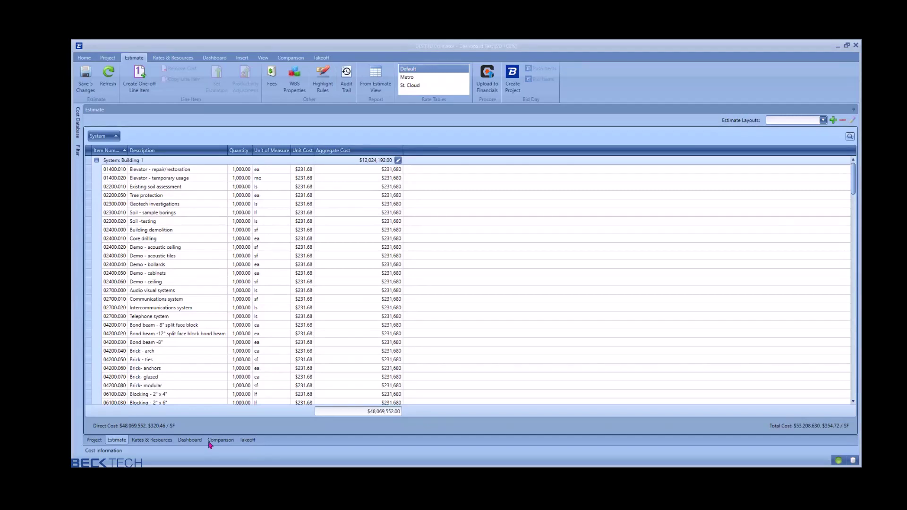
# Fully collapse the estimate grid to the four system rows, Building 1 through Building 4.
pyautogui.rightClick(175, 137)
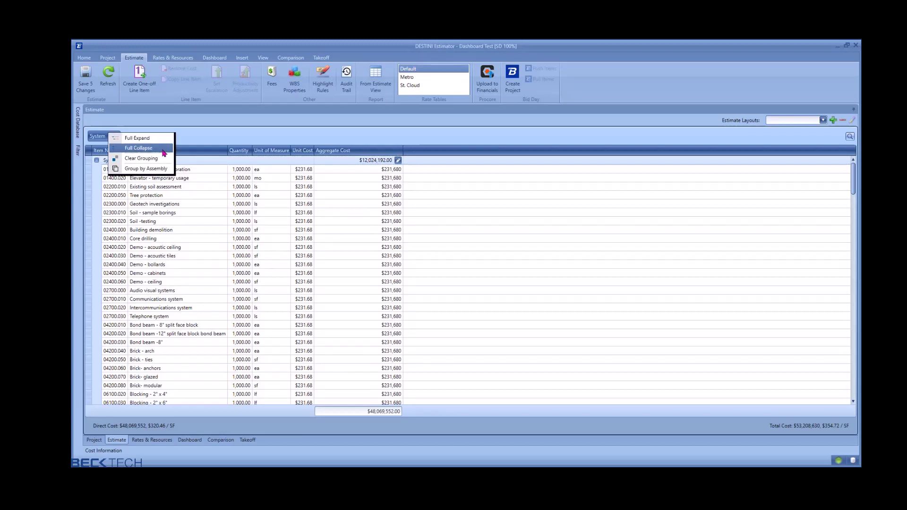
pyautogui.click(163, 149)
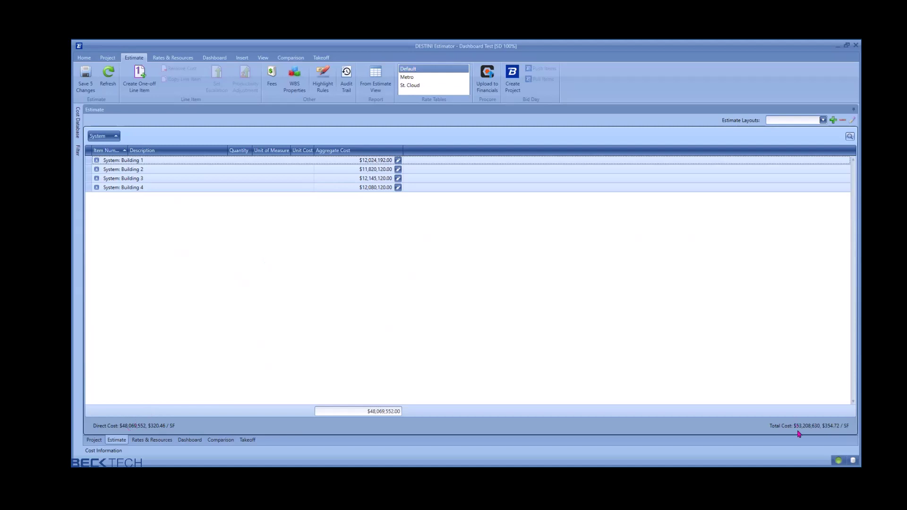
# On the Dashboard, regroup the Estimate Summary by Uniformat Level 1, then back to Masterformat Level 1.
pyautogui.click(216, 59)
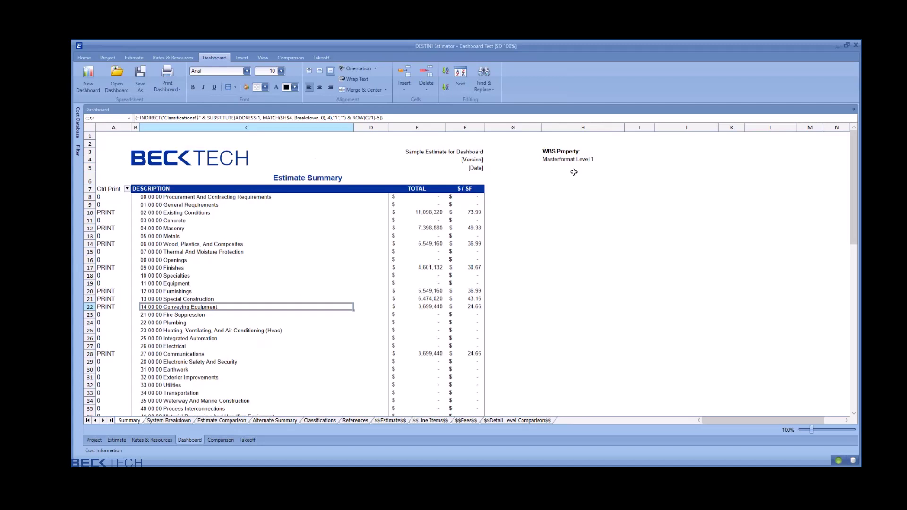
pyautogui.click(583, 159)
pyautogui.click(627, 159)
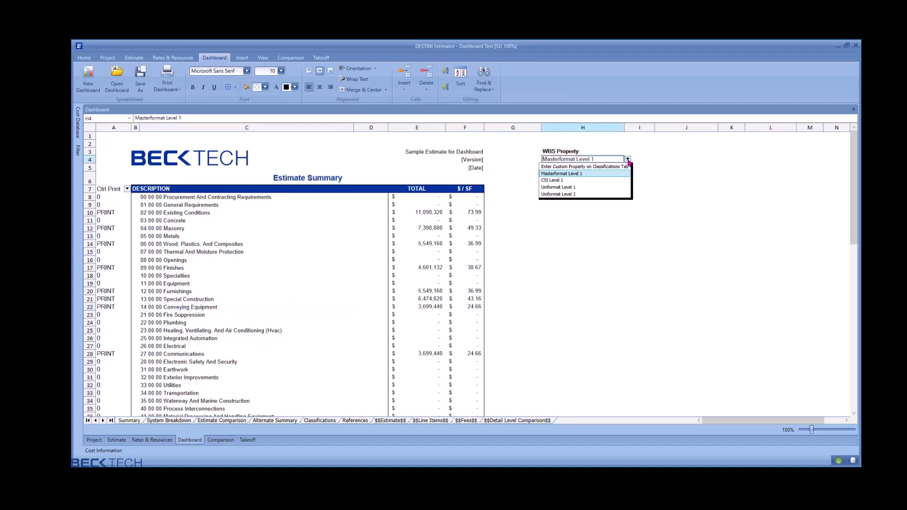
pyautogui.click(621, 187)
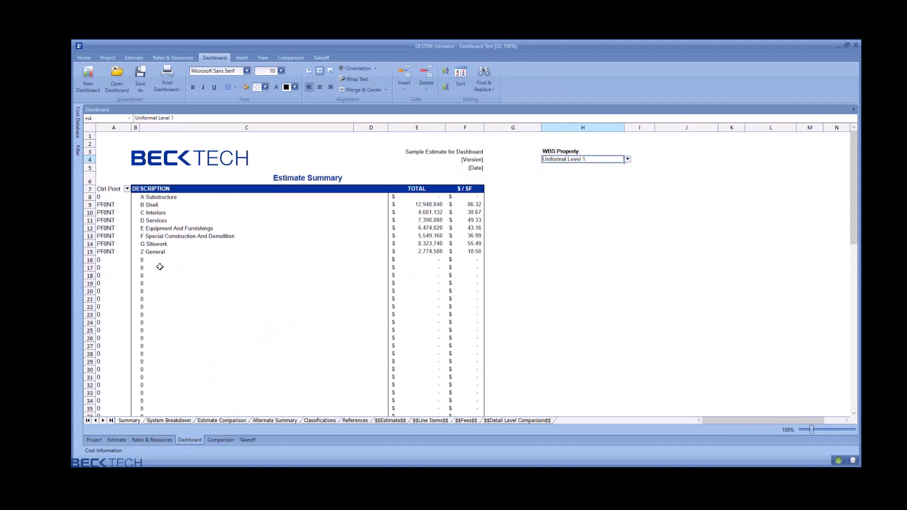
pyautogui.click(628, 160)
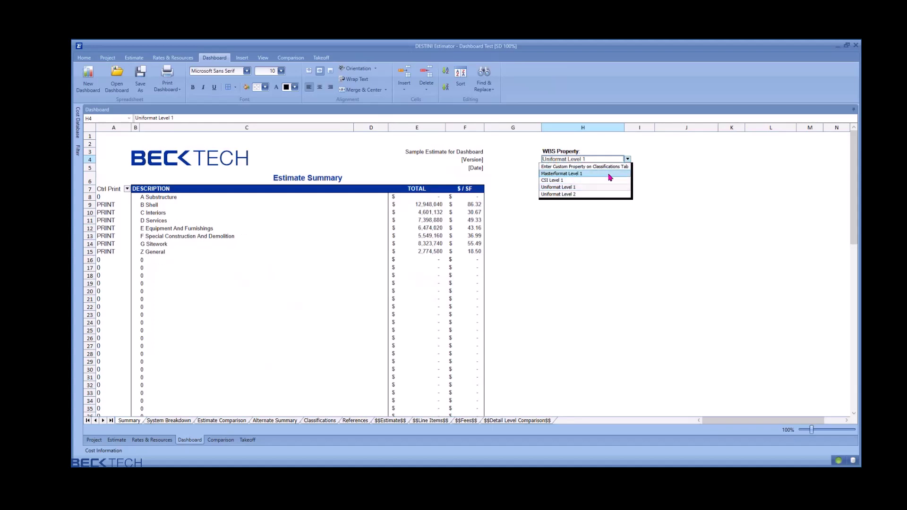
pyautogui.click(609, 176)
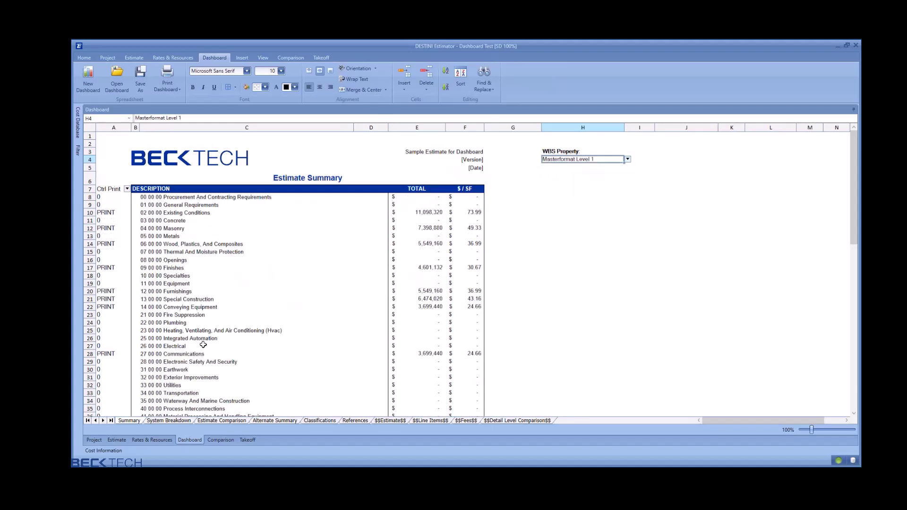
# View the Classifications sheet and its Masterformat Level 1 list in column B.
pyautogui.click(320, 421)
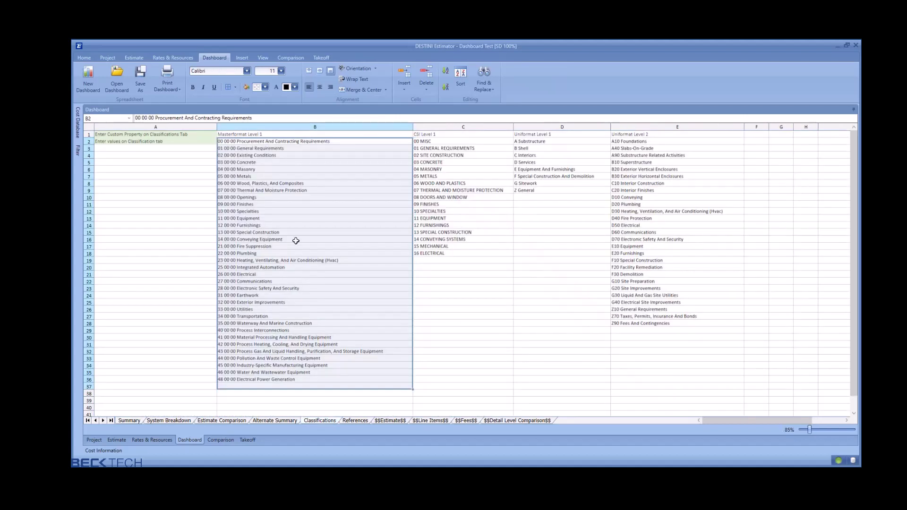
pyautogui.click(277, 134)
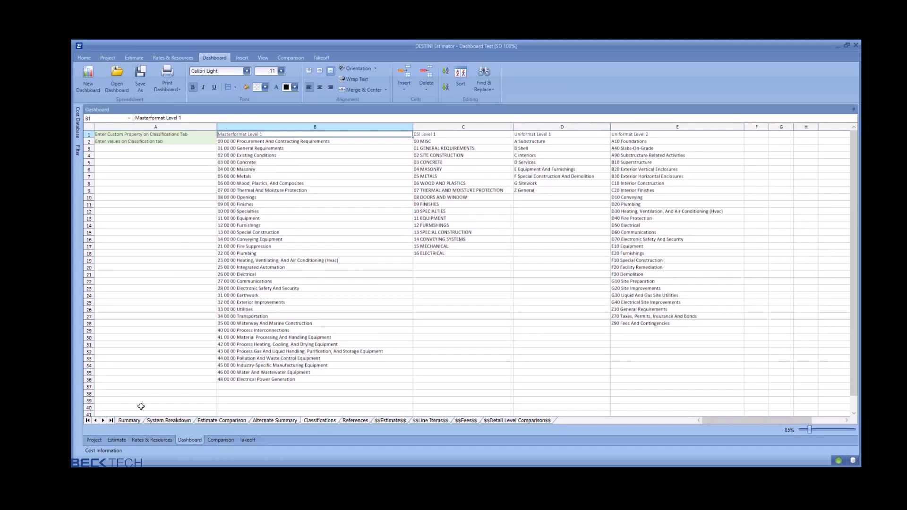
# On the Summary sheet, uncheck 0 in the Ctrl Print filter to show only PRINT rows.
pyautogui.click(129, 421)
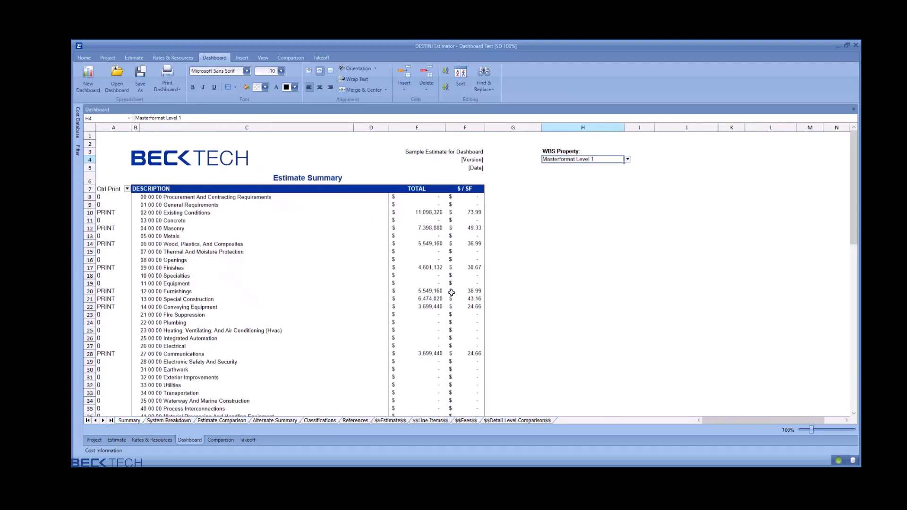
pyautogui.scroll(-7, 477, 283)
pyautogui.scroll(-11, 483, 286)
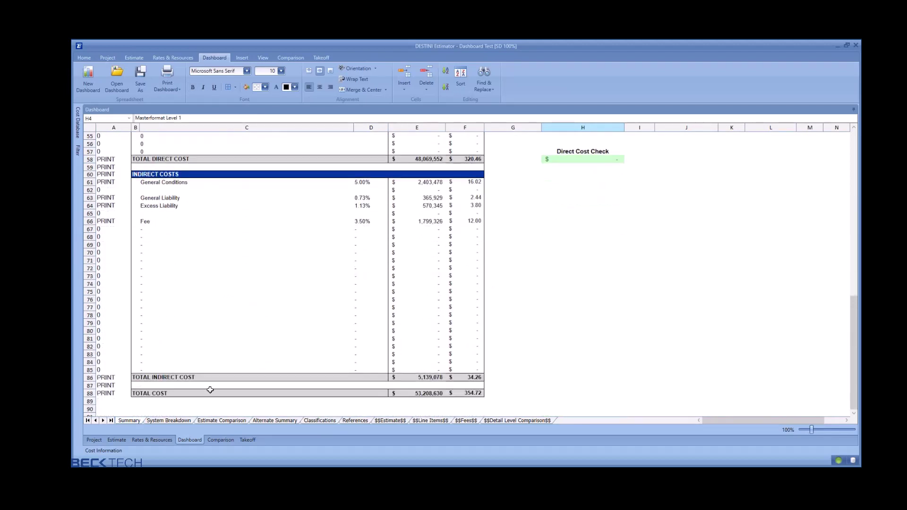
pyautogui.scroll(18, 511, 285)
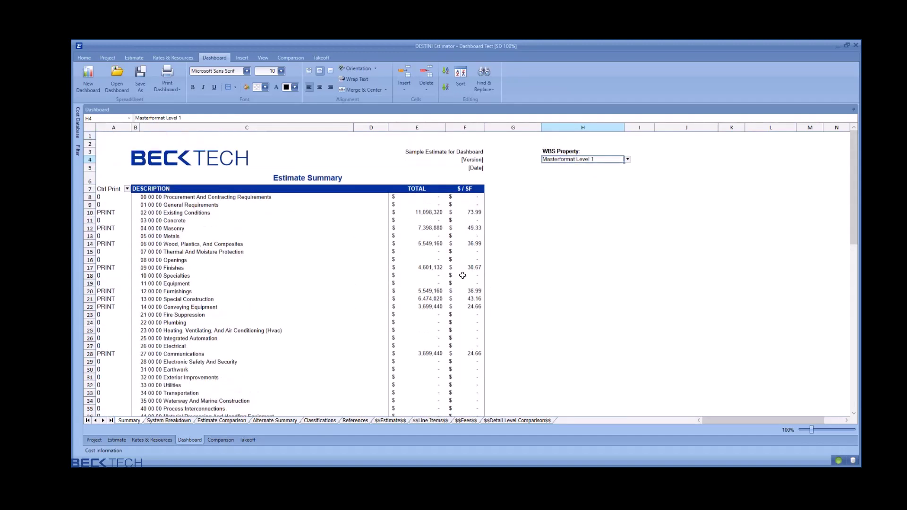
pyautogui.click(127, 189)
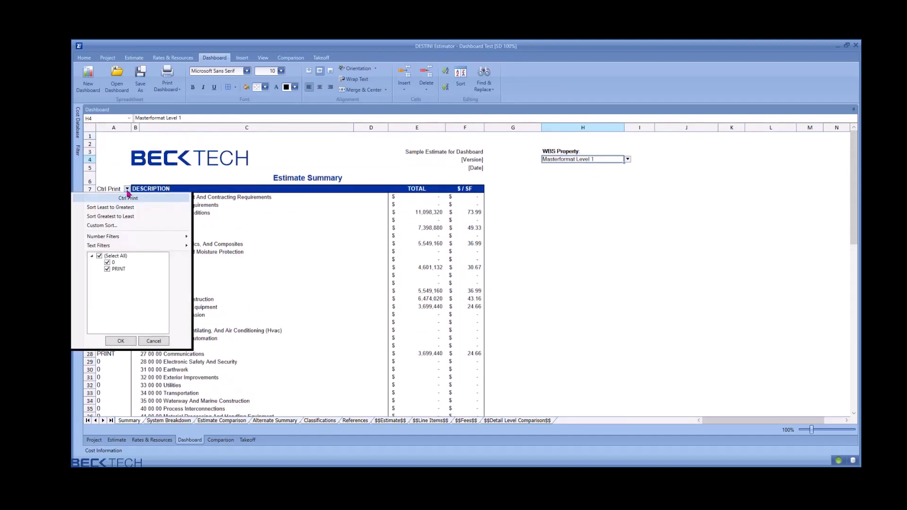
pyautogui.click(113, 264)
pyautogui.click(121, 341)
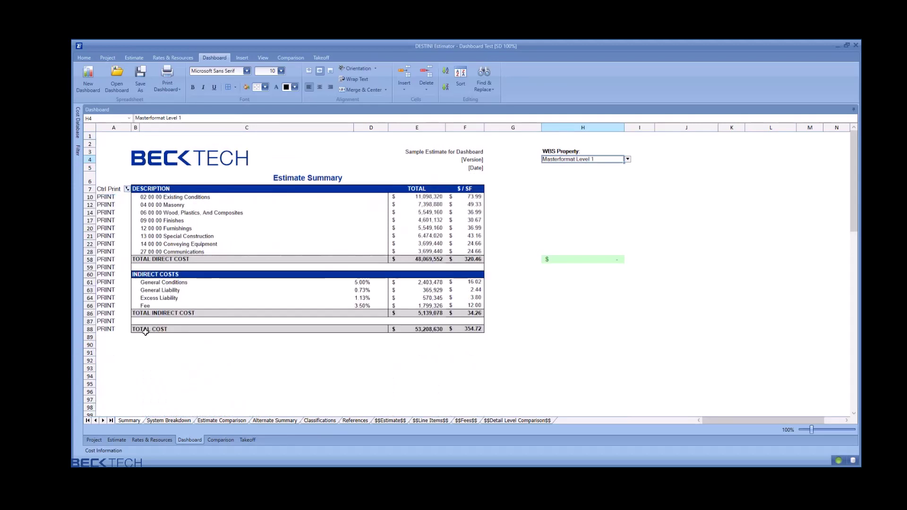
# On the System Breakdown sheet, assign Building 1 to E8 and Building 2 to G8.
pyautogui.click(167, 421)
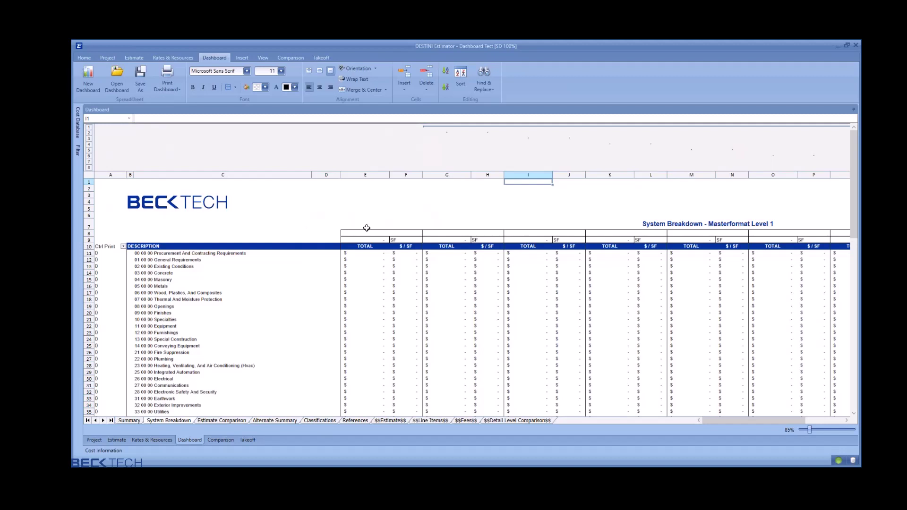
pyautogui.click(416, 234)
pyautogui.click(425, 233)
pyautogui.click(425, 239)
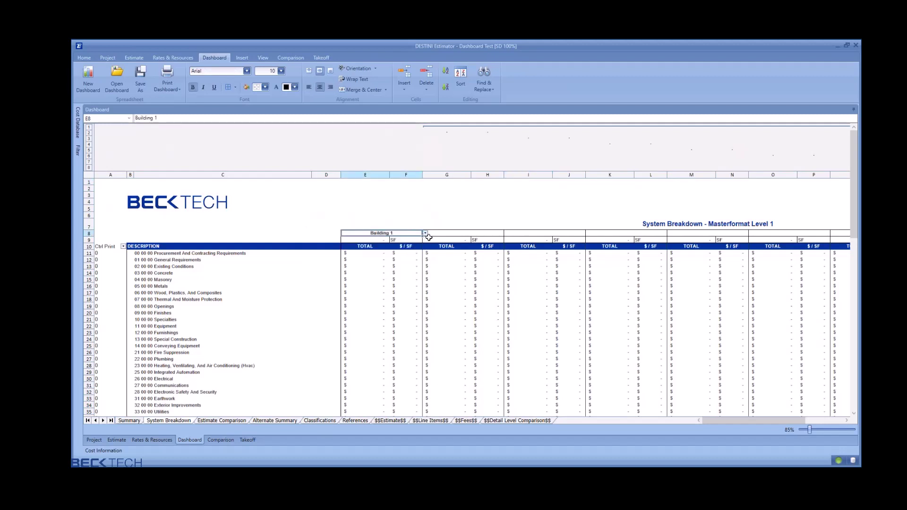
pyautogui.click(494, 233)
pyautogui.click(507, 234)
pyautogui.click(433, 242)
# Assign Building 3 to I8 and Building 4 to K8.
pyautogui.click(541, 234)
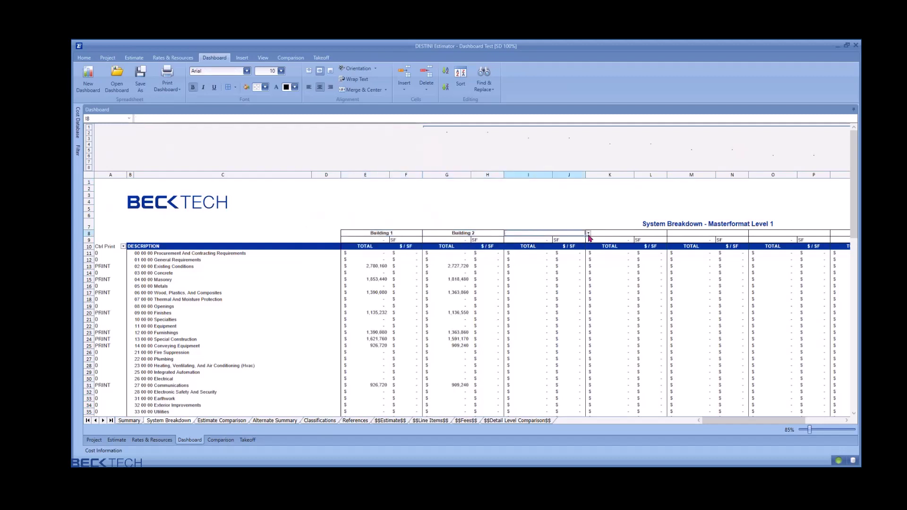
pyautogui.click(588, 234)
pyautogui.click(584, 252)
pyautogui.click(624, 233)
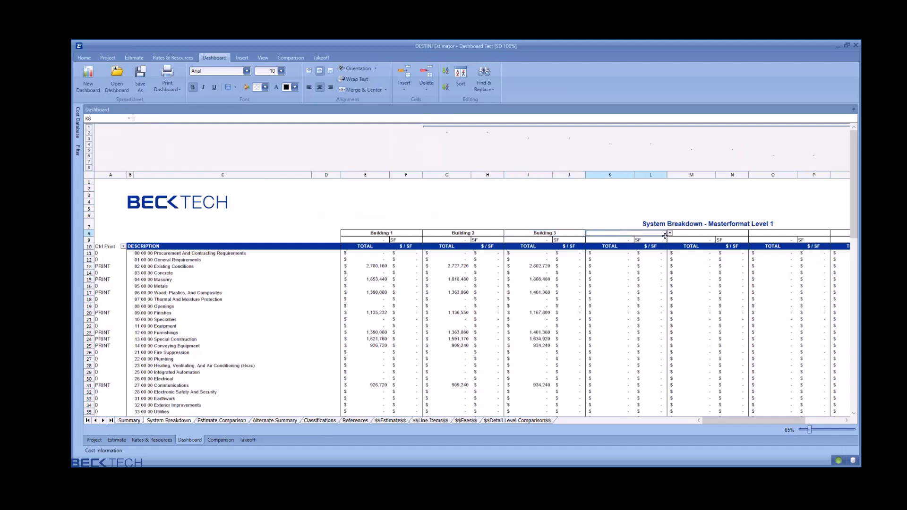
pyautogui.click(670, 233)
pyautogui.click(661, 258)
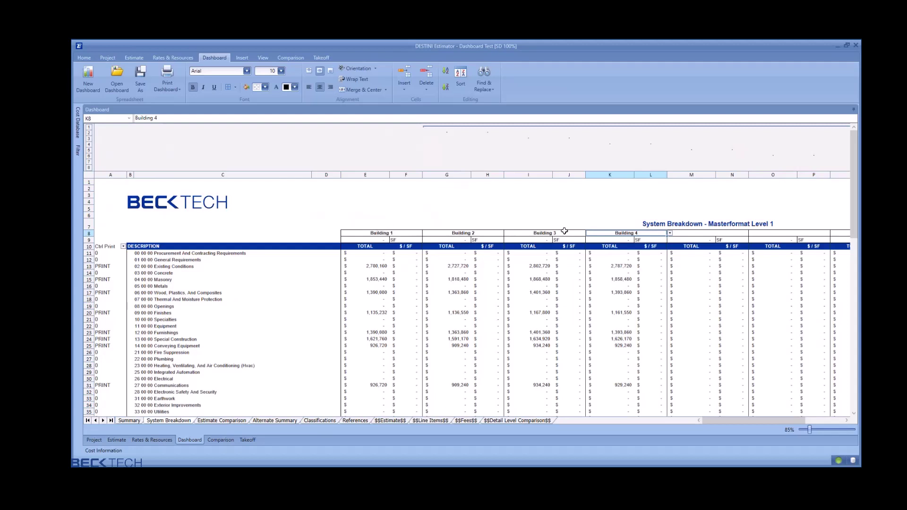
pyautogui.moveTo(769, 422); pyautogui.dragTo(669, 307)
# Collapse the unused M–T column groups and filter Ctrl Print to PRINT rows only.
pyautogui.click(89, 147)
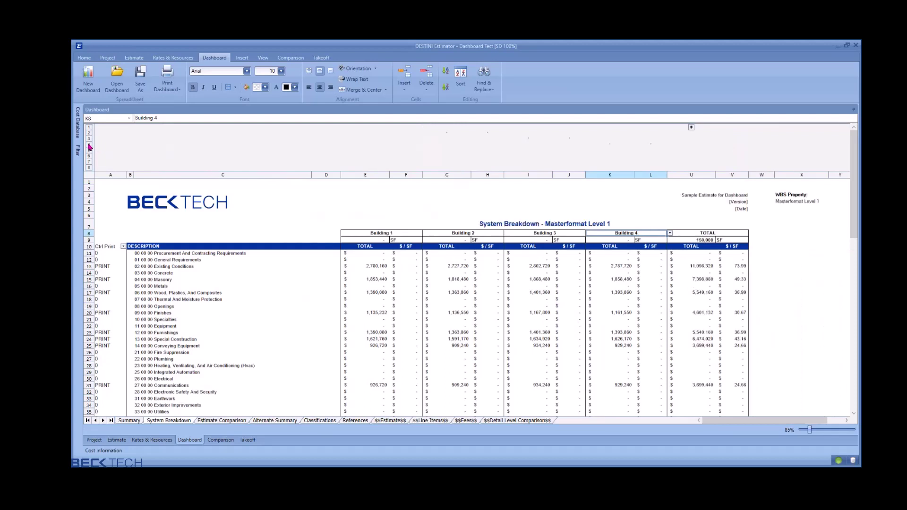
pyautogui.click(123, 246)
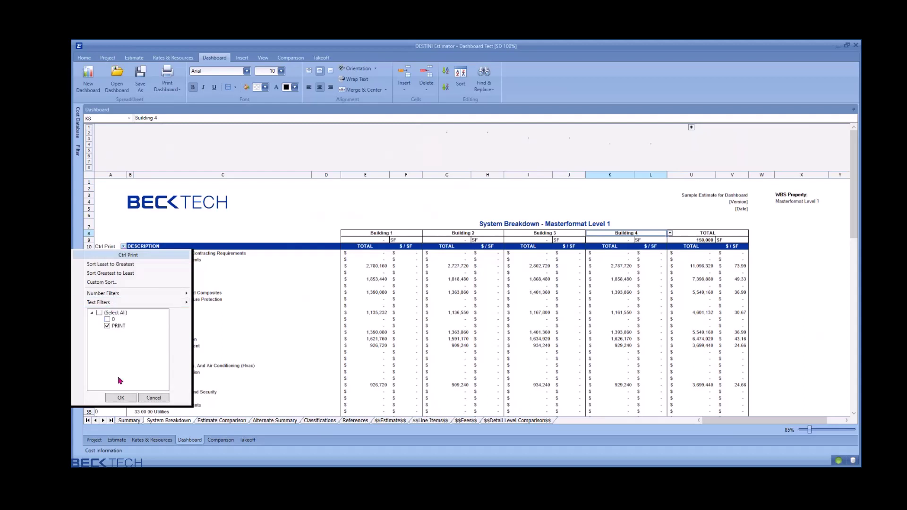
pyautogui.click(121, 398)
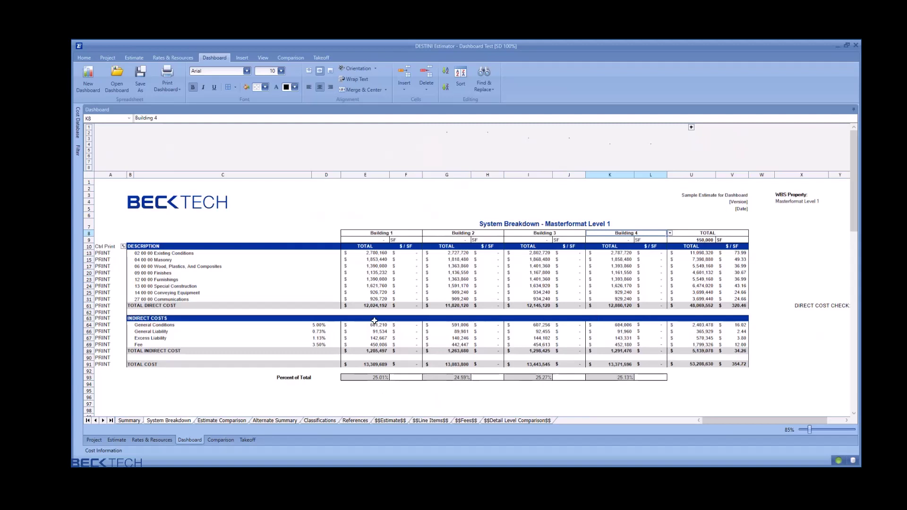
# Open the Estimate Comparison sheet and refresh it with the latest estimate data.
pyautogui.click(222, 421)
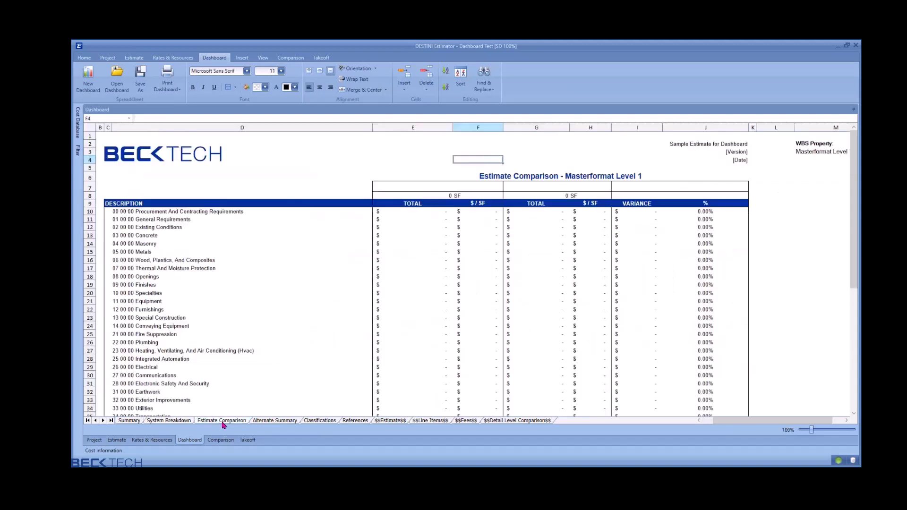
pyautogui.click(290, 59)
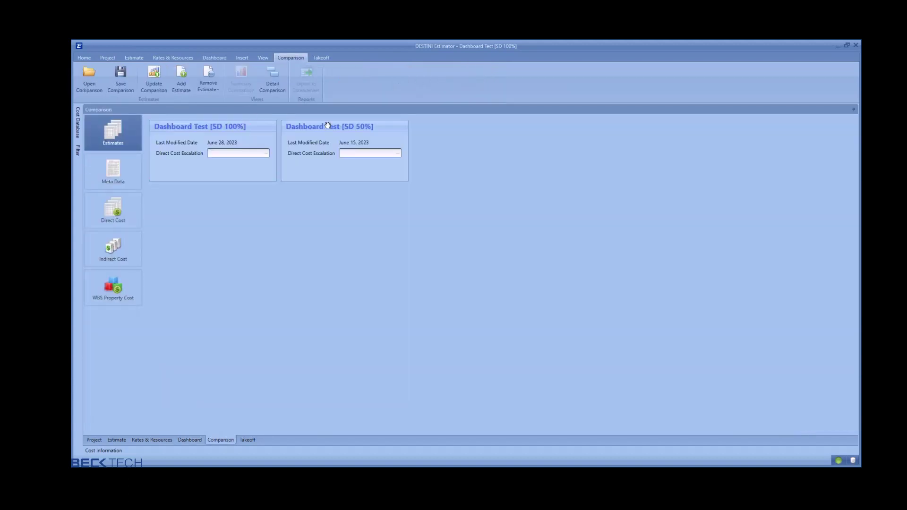
pyautogui.click(159, 87)
pyautogui.click(214, 57)
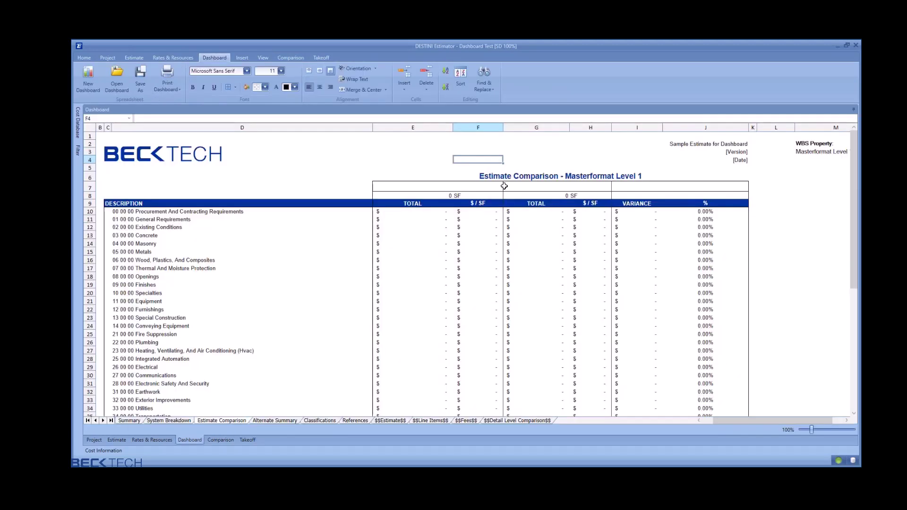
# Compare Dashboard Test [SD 50%] in E7 against [SD 100%] in G7, then view Alternate Summary.
pyautogui.click(502, 187)
pyautogui.click(506, 187)
pyautogui.click(501, 202)
pyautogui.click(558, 187)
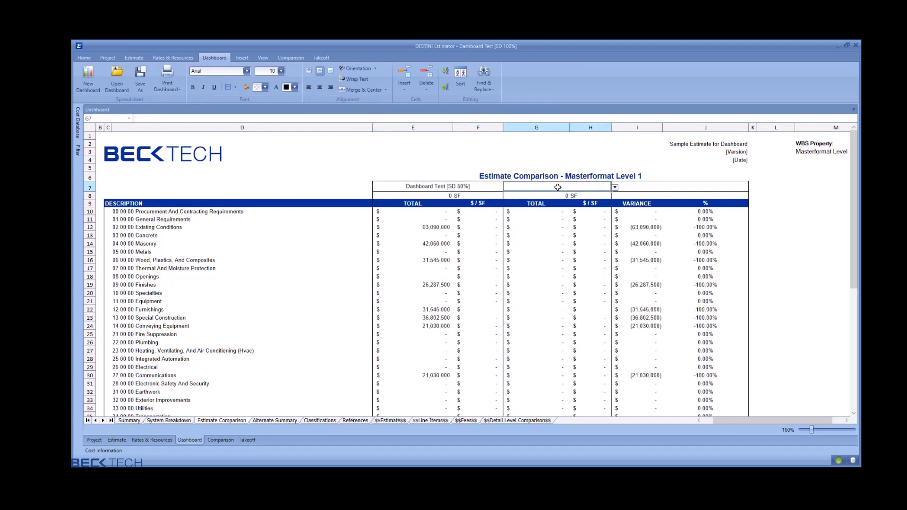
pyautogui.click(615, 187)
pyautogui.click(608, 196)
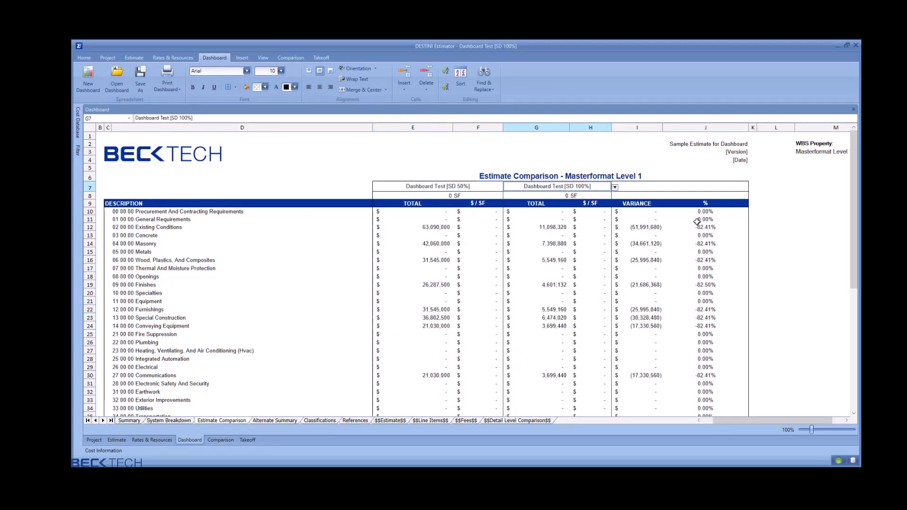
pyautogui.click(286, 423)
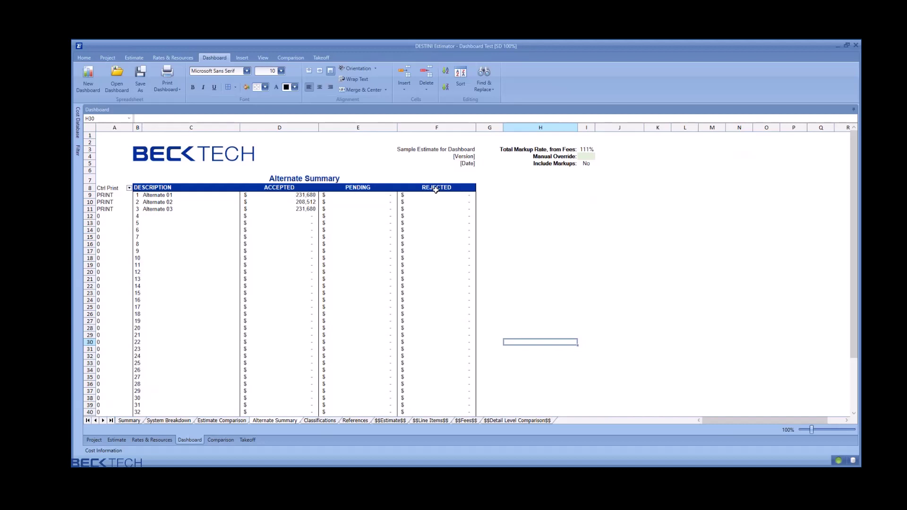
# Check the estimate's Base Bid and Alternate groups in the Filter panel, then view the References sheet.
pyautogui.click(130, 62)
pyautogui.click(78, 151)
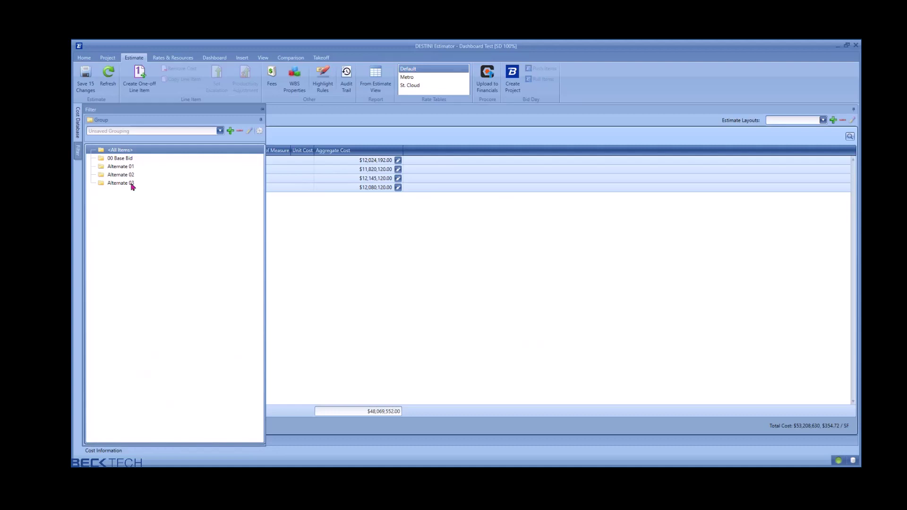
pyautogui.click(214, 61)
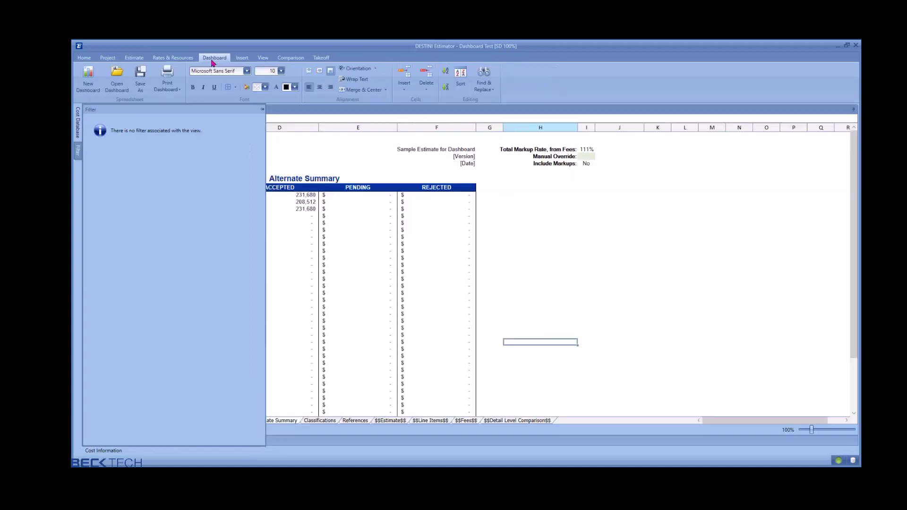
pyautogui.click(600, 224)
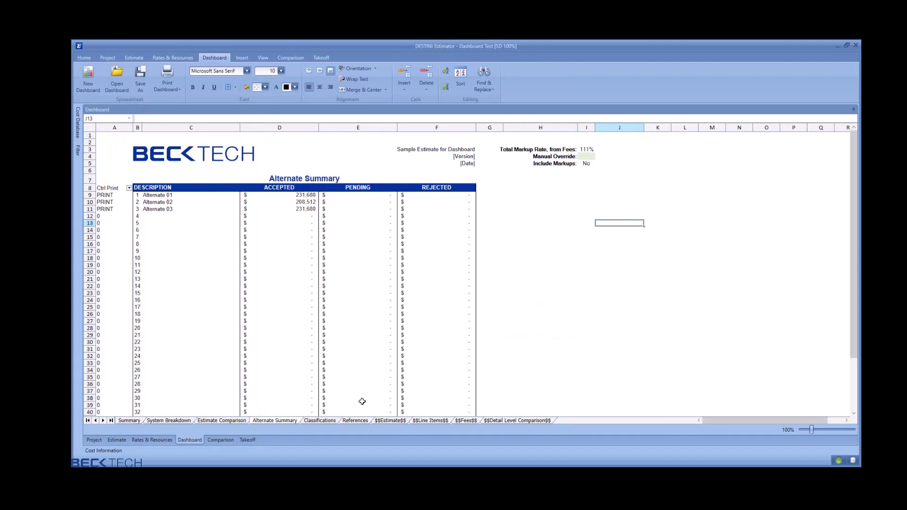
pyautogui.click(357, 421)
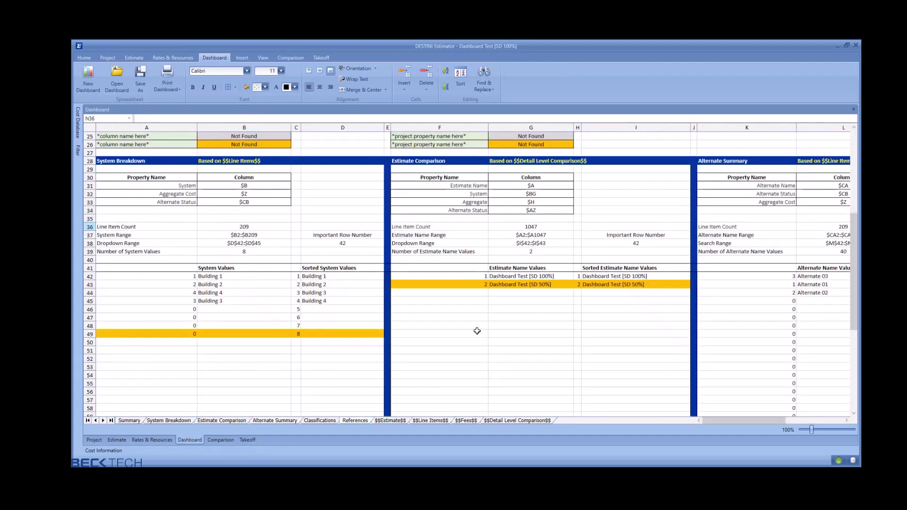
pyautogui.scroll(3, 203, 270)
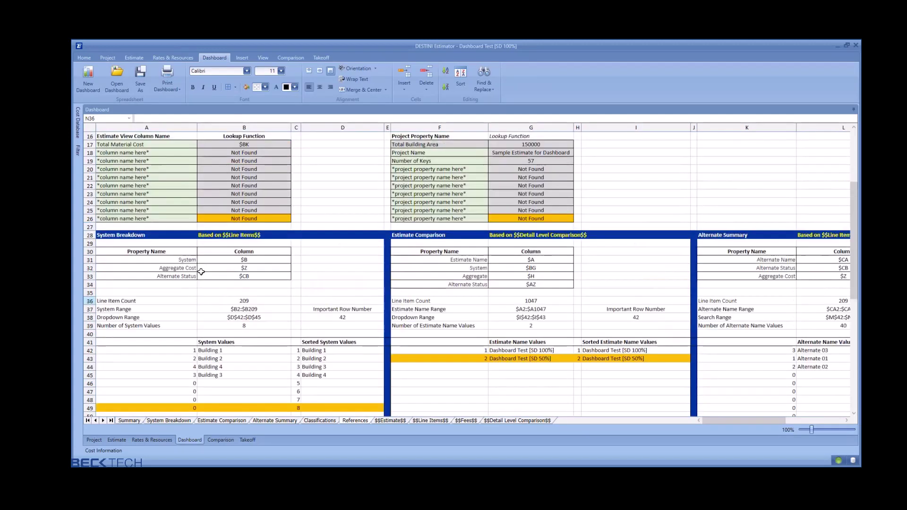
pyautogui.scroll(5, 202, 271)
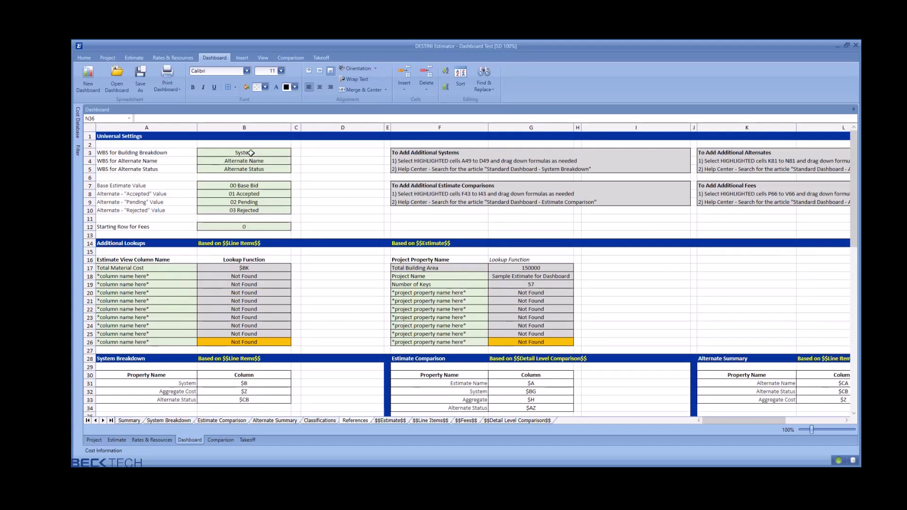
pyautogui.moveTo(251, 153); pyautogui.dragTo(253, 171)
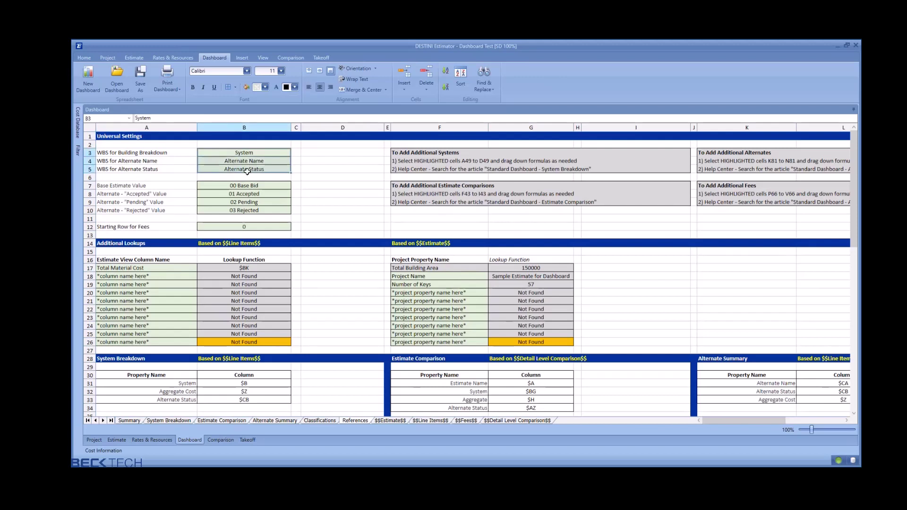
pyautogui.click(215, 155)
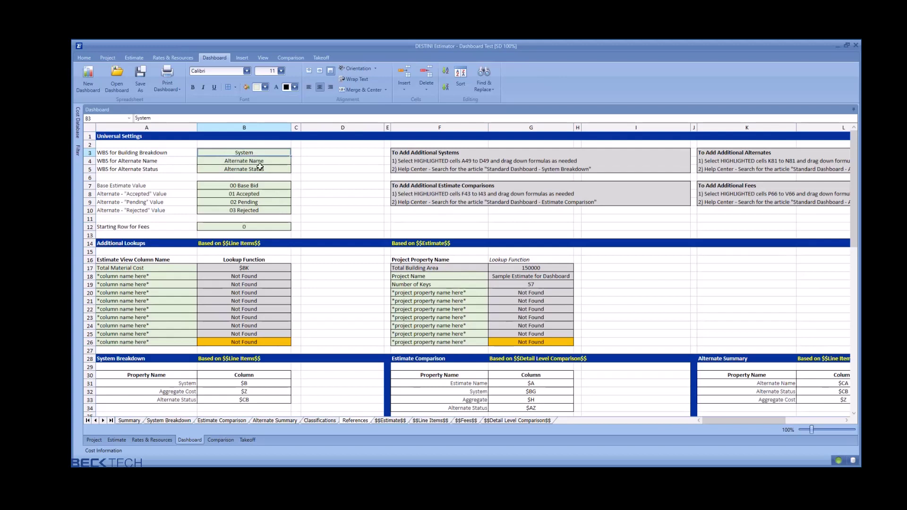
pyautogui.moveTo(259, 163); pyautogui.dragTo(263, 171)
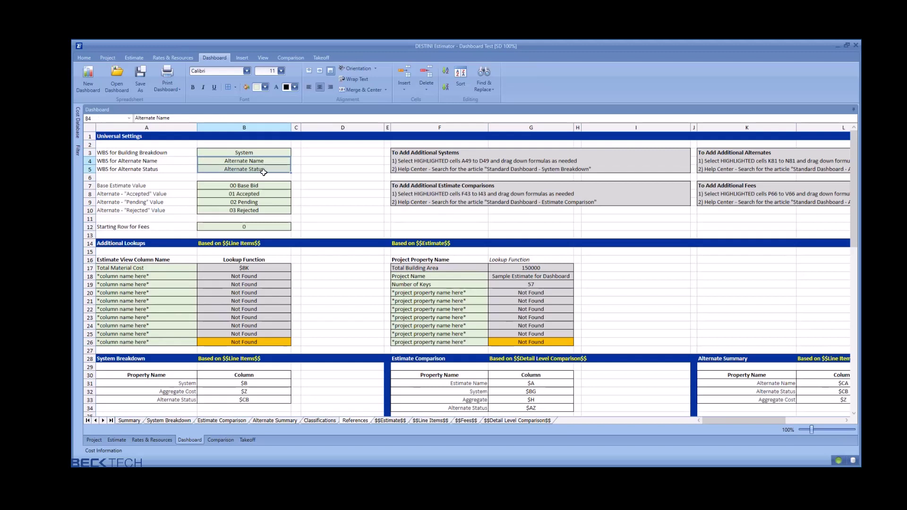
pyautogui.moveTo(264, 186); pyautogui.dragTo(264, 208)
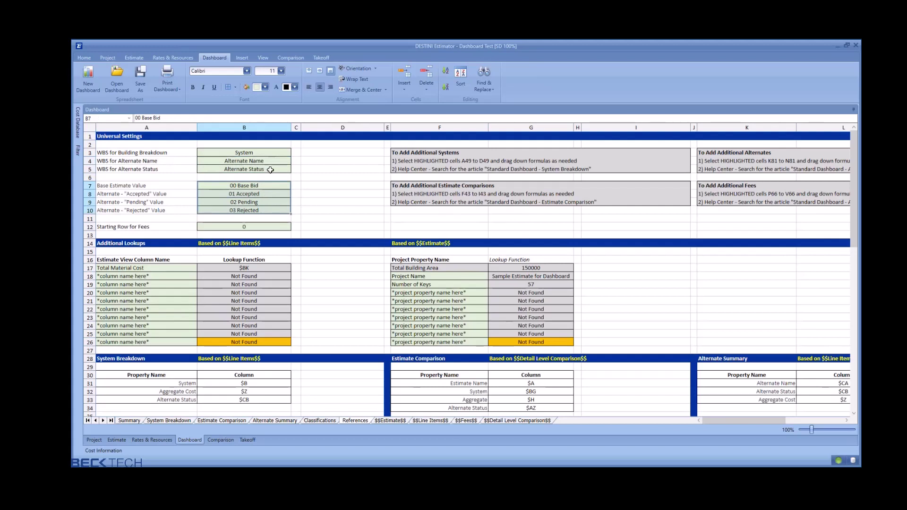
pyautogui.click(270, 186)
pyautogui.moveTo(267, 194); pyautogui.dragTo(269, 209)
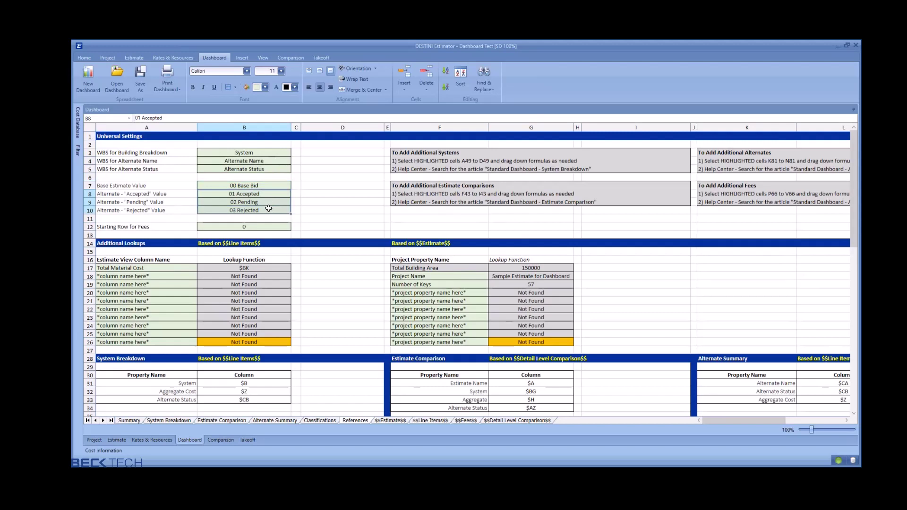
pyautogui.click(268, 227)
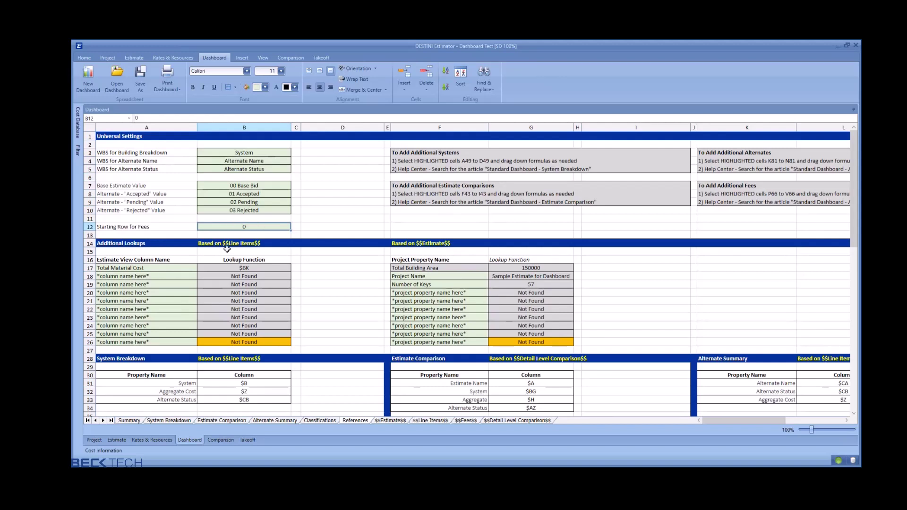
# Enter 'Total Labor Cost' in A18 and inspect the Number of Keys lookup formula in F19–G19.
pyautogui.click(164, 277)
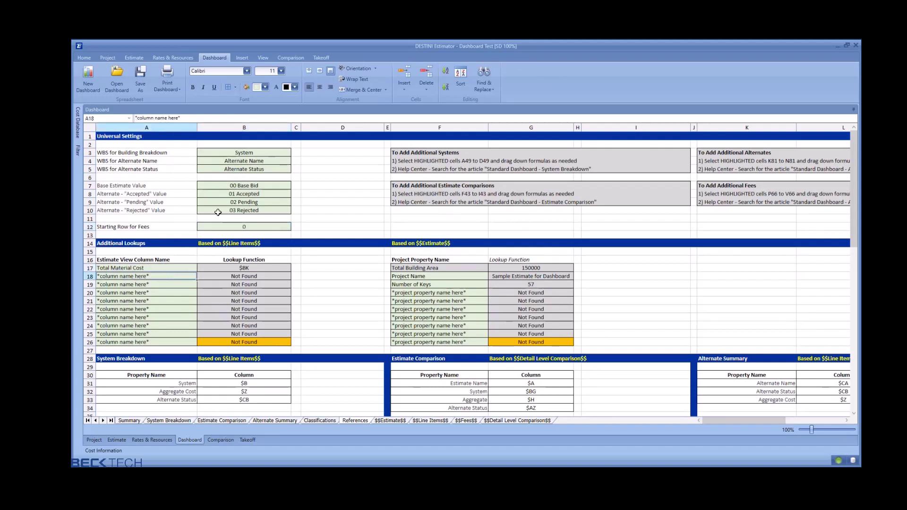
pyautogui.write('Total')
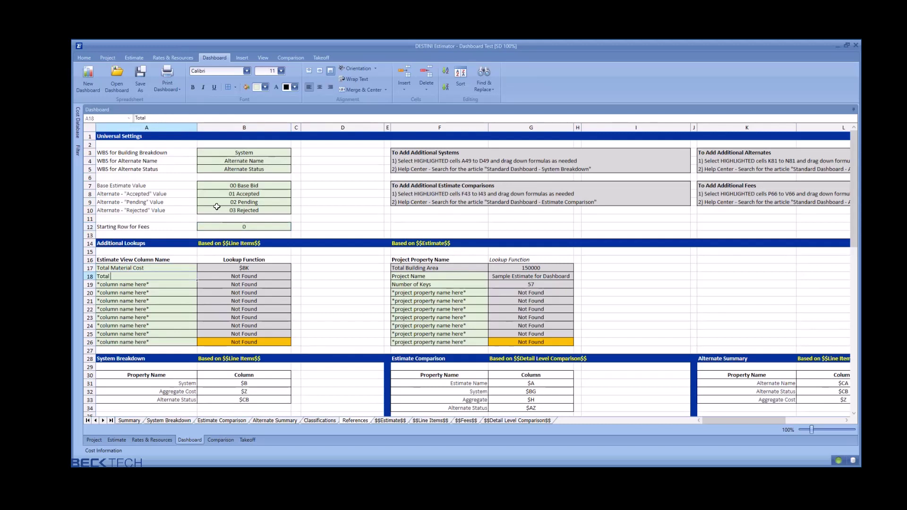
pyautogui.write(' Labor Cost')
pyautogui.press('Return')
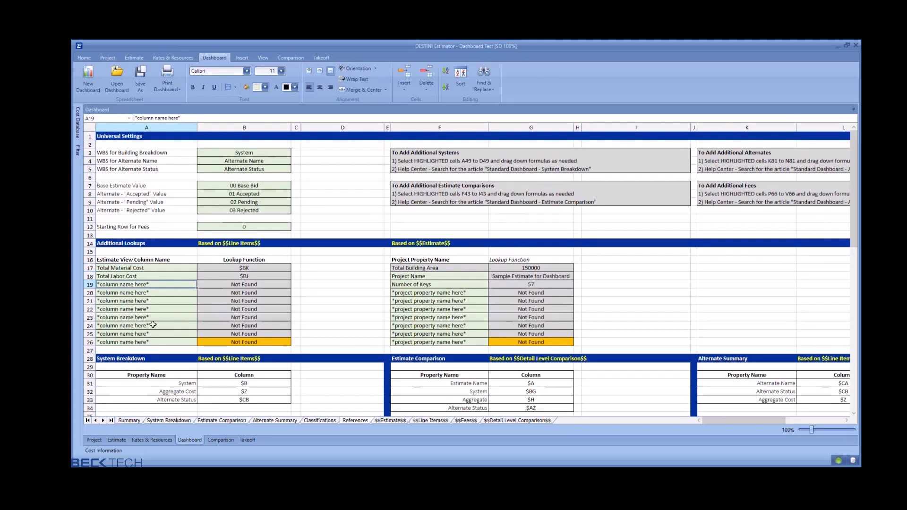
pyautogui.click(456, 287)
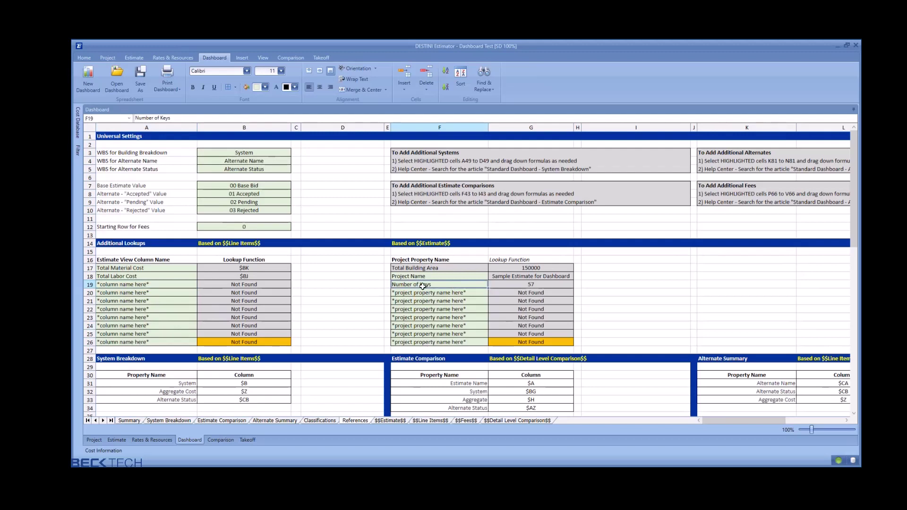
pyautogui.click(541, 286)
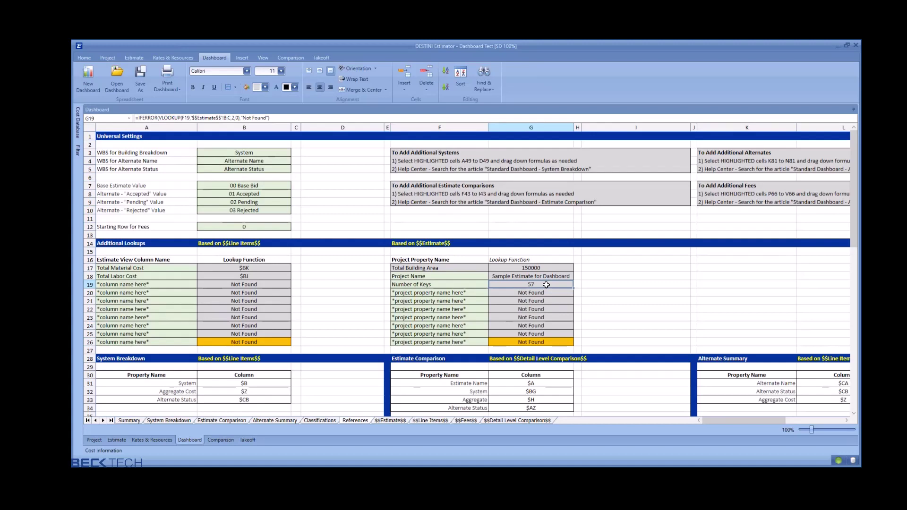
pyautogui.scroll(-7, 352, 288)
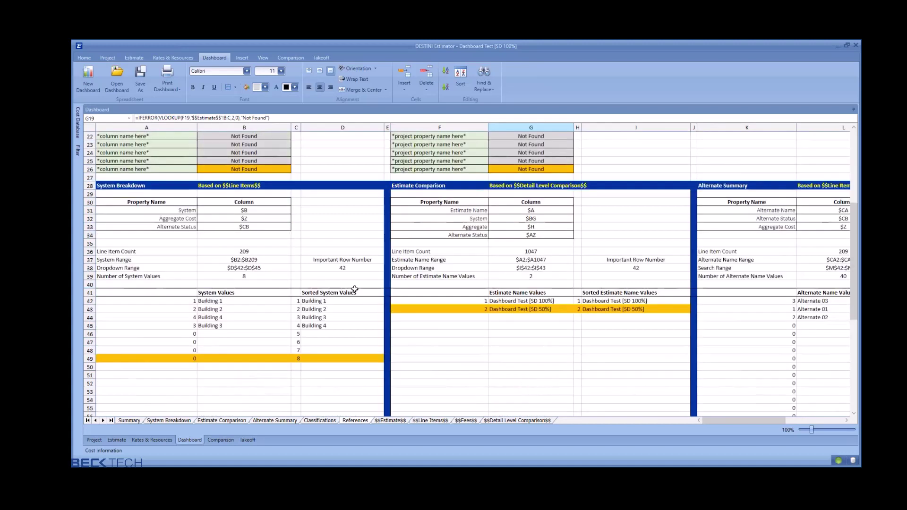
pyautogui.scroll(-1, 354, 290)
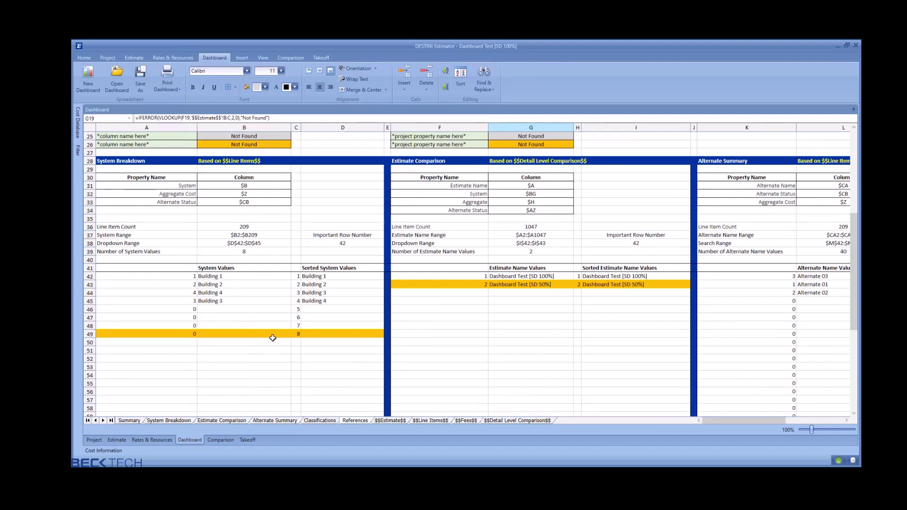
pyautogui.scroll(1, 321, 221)
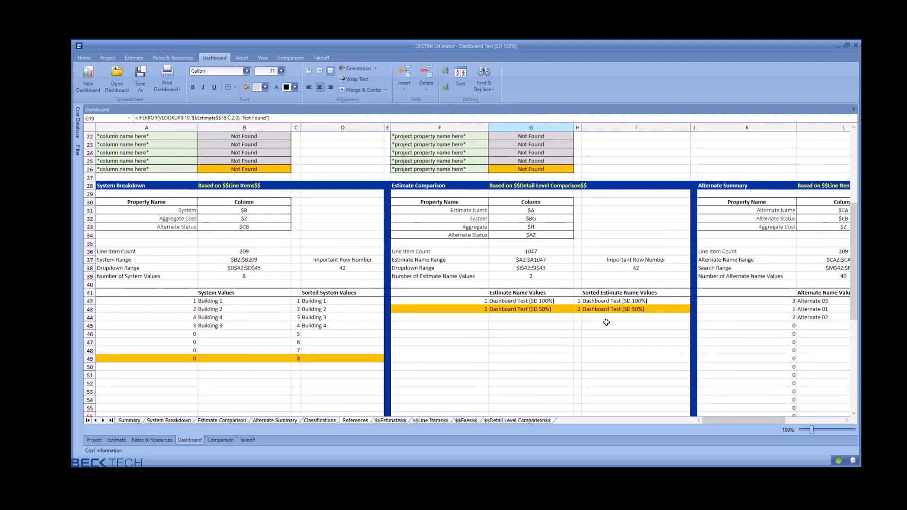
pyautogui.moveTo(745, 421); pyautogui.dragTo(784, 421)
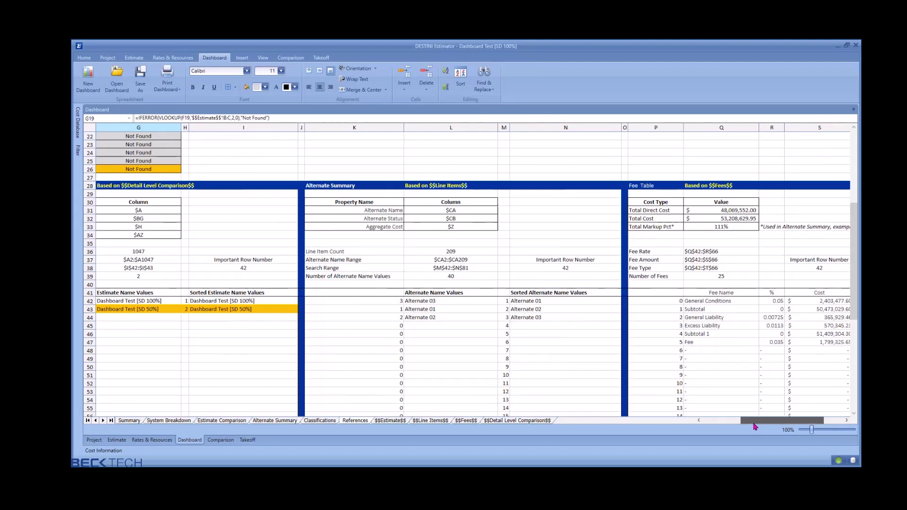
pyautogui.moveTo(755, 426); pyautogui.dragTo(774, 427)
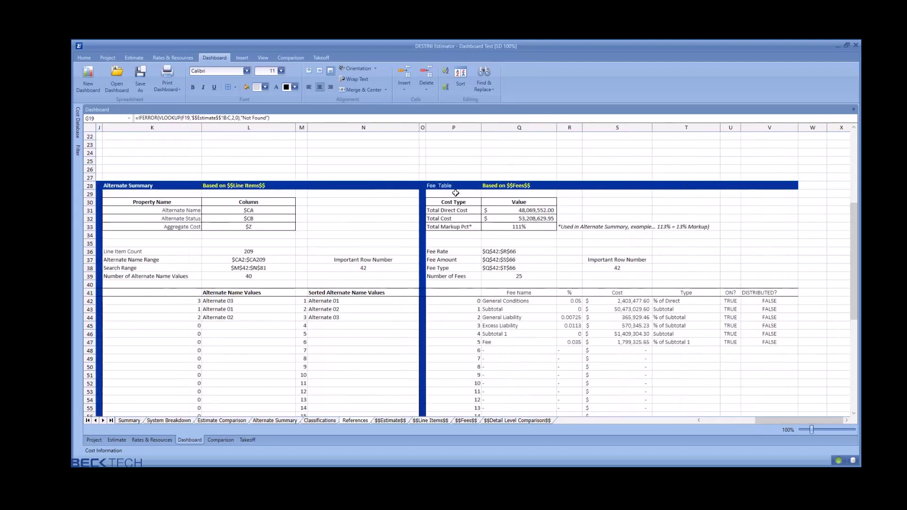